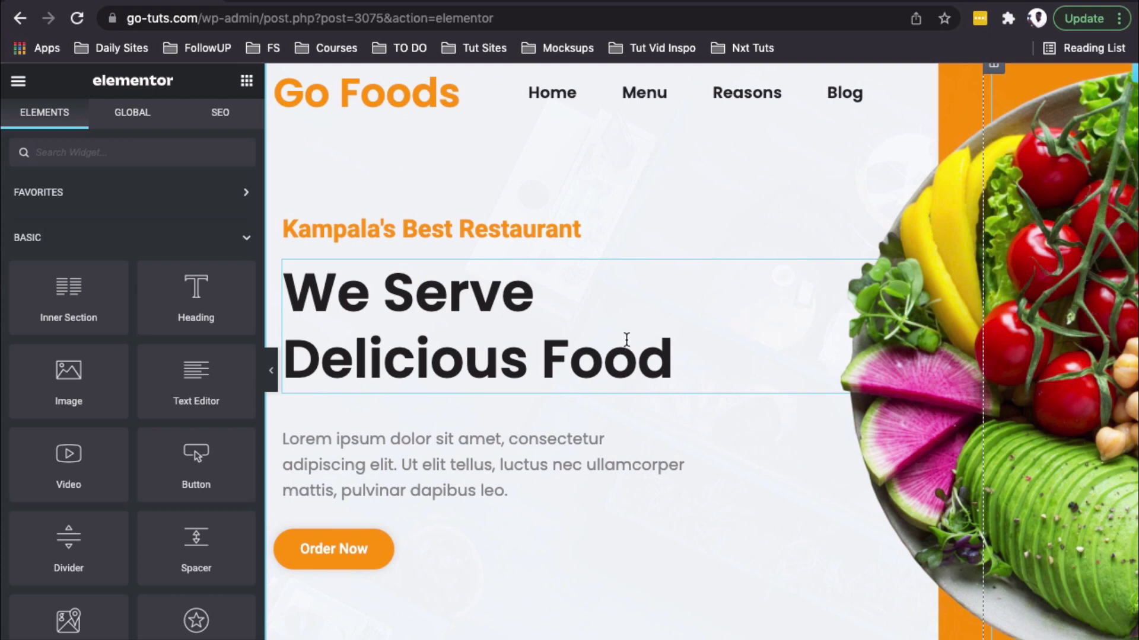
Open the hero heading's Style tab and view its Text Color picker, keeping the dark gray.
{"action": "left_click", "coordinate": [623, 366]}
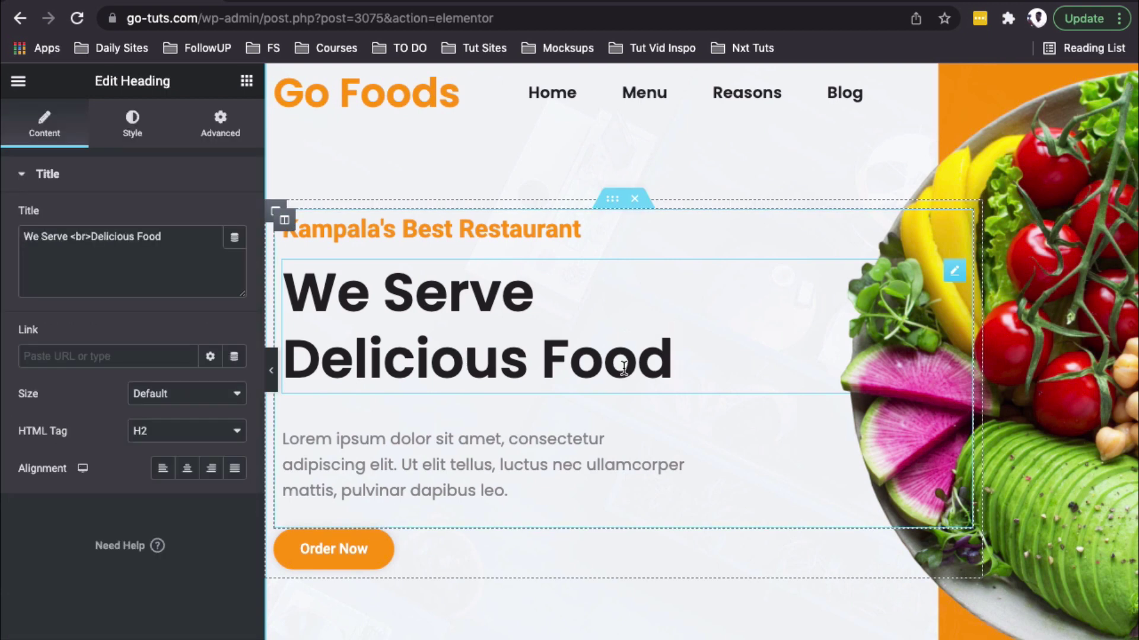
{"action": "left_click", "coordinate": [87, 237]}
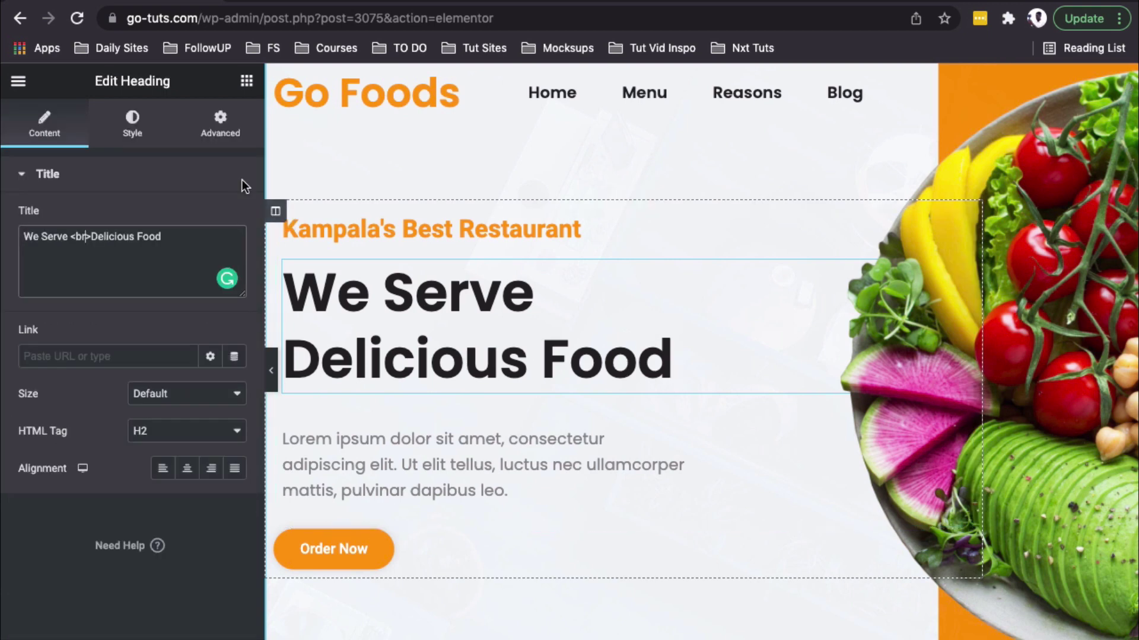
{"action": "left_click", "coordinate": [131, 123]}
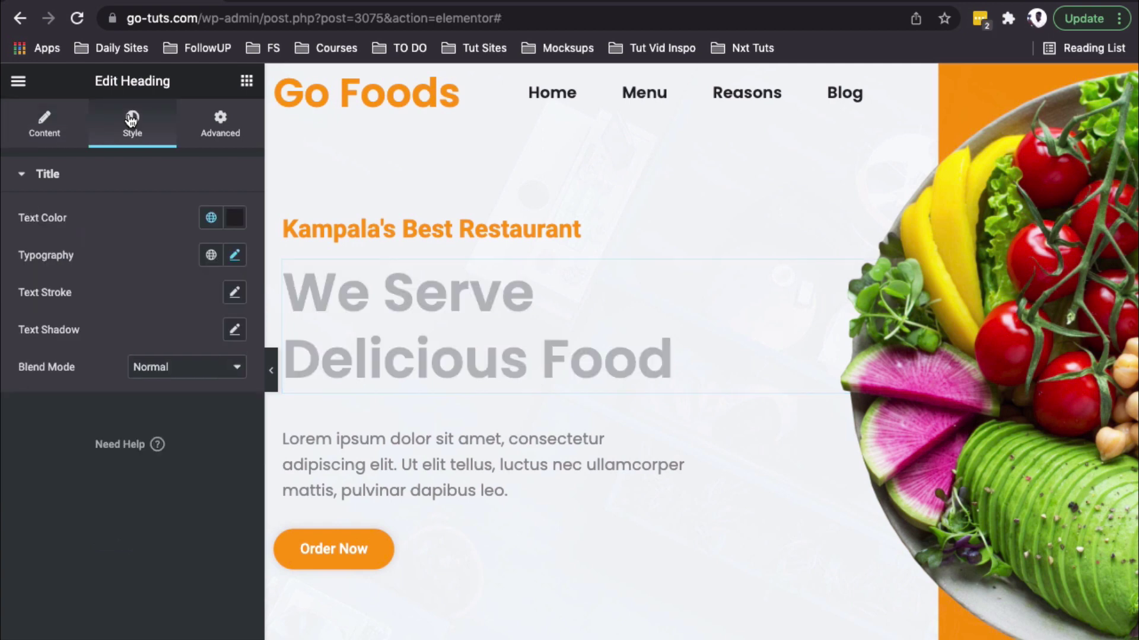
{"action": "left_click", "coordinate": [234, 217]}
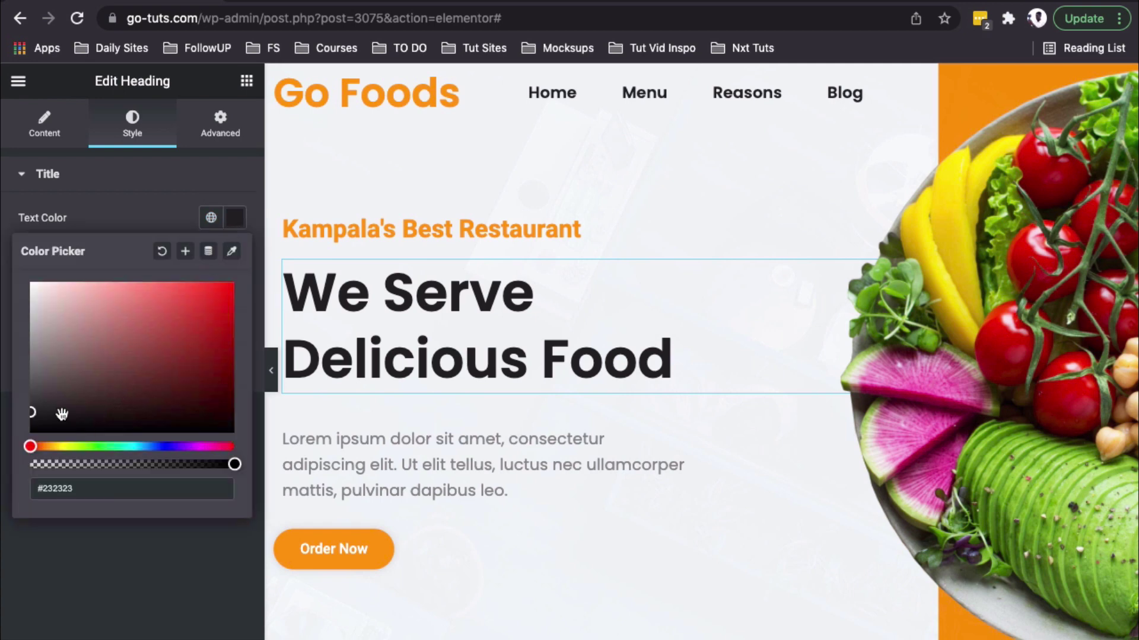
{"action": "left_click", "coordinate": [278, 329]}
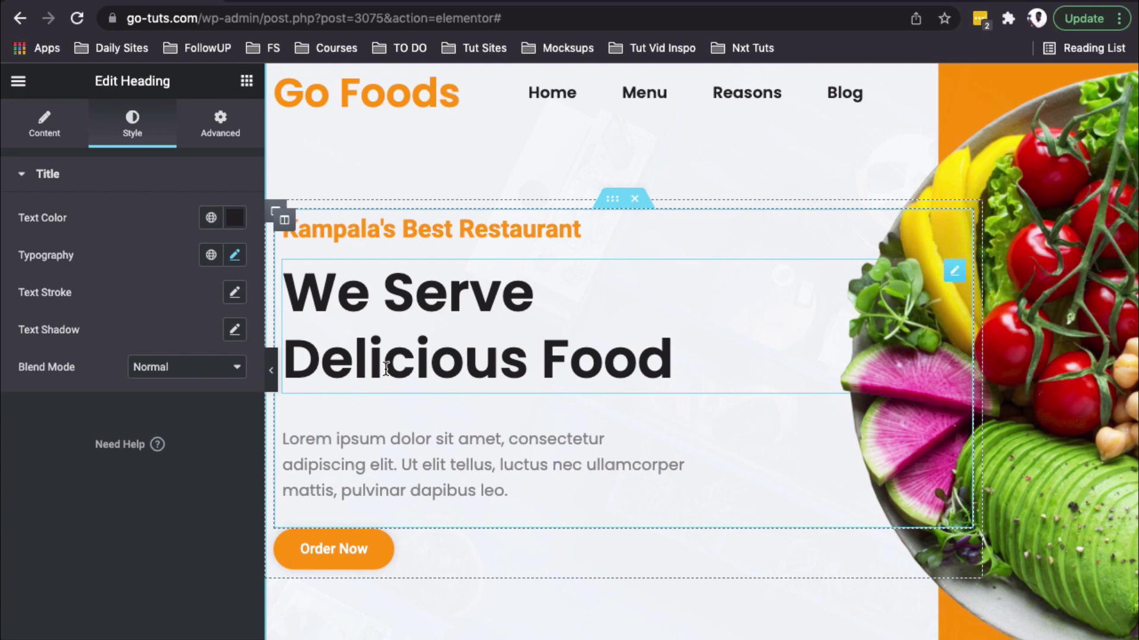
Review the Title's span snippet: opening tag, 'Your Word' text and closing tag.
{"action": "mouse_move", "coordinate": [303, 364]}
{"action": "left_click", "coordinate": [44, 125]}
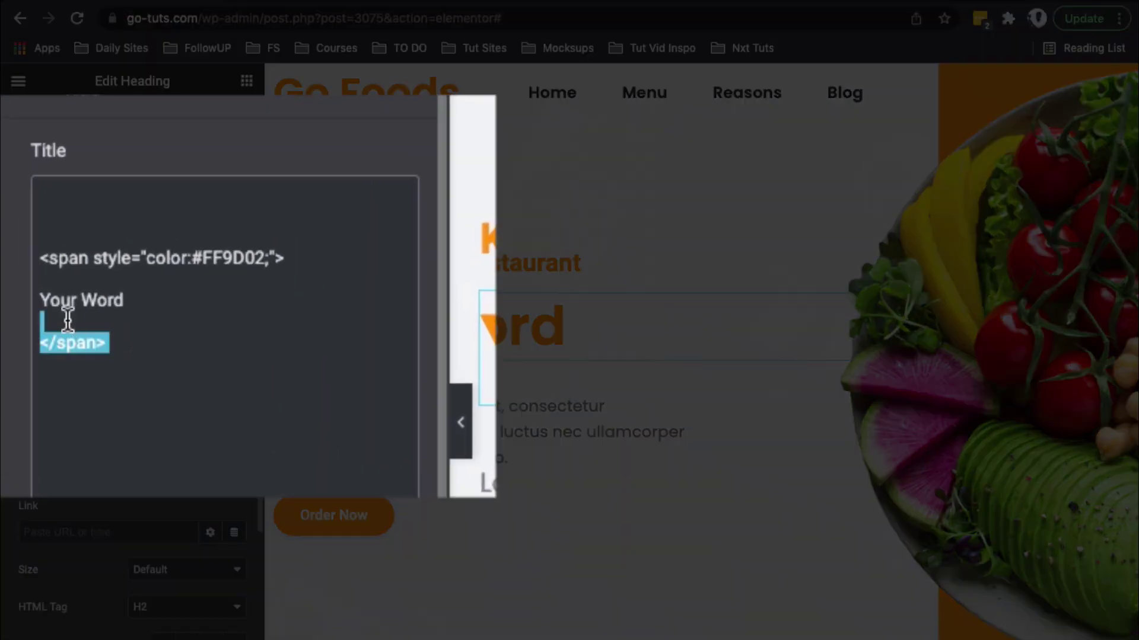
{"action": "mouse_move", "coordinate": [124, 352]}
{"action": "left_mouse_down"}
{"action": "mouse_move", "coordinate": [43, 282]}
{"action": "mouse_move", "coordinate": [40, 258]}
{"action": "left_mouse_up"}
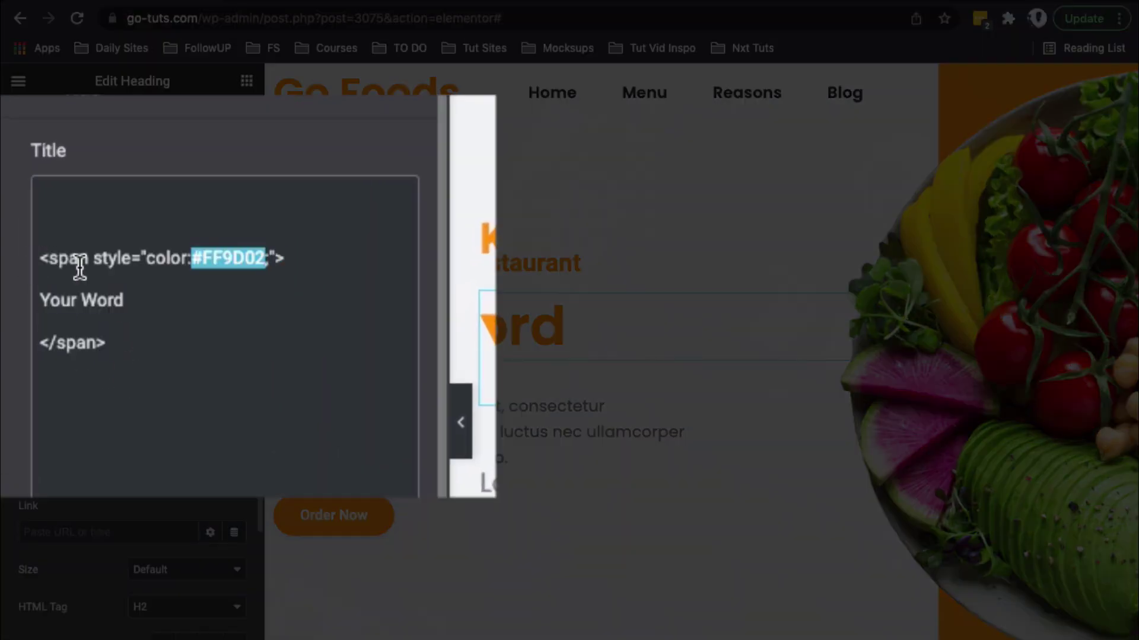
{"action": "left_click", "coordinate": [46, 259]}
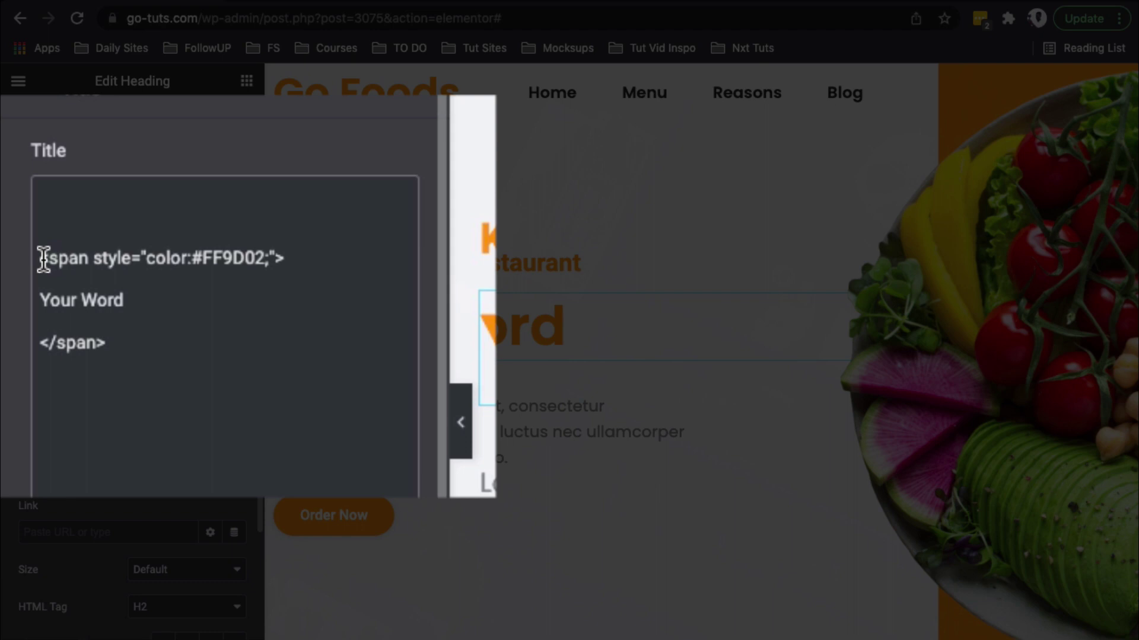
{"action": "left_click_drag", "start_coordinate": [42, 258], "coordinate": [290, 261]}
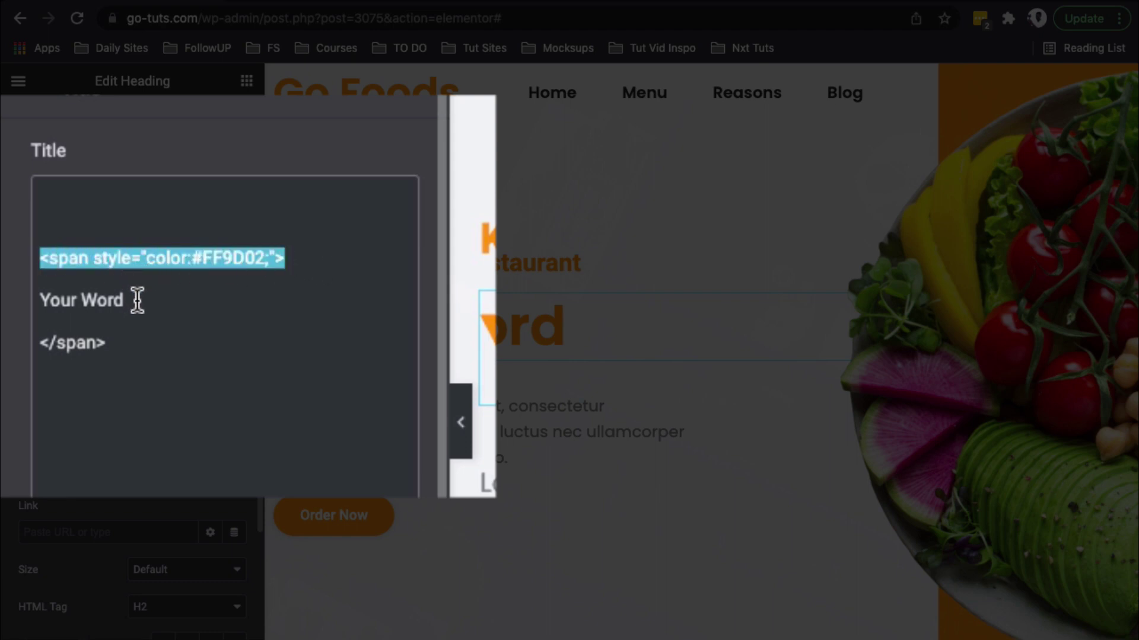
{"action": "left_click_drag", "start_coordinate": [134, 300], "coordinate": [39, 300]}
{"action": "left_click", "coordinate": [127, 345]}
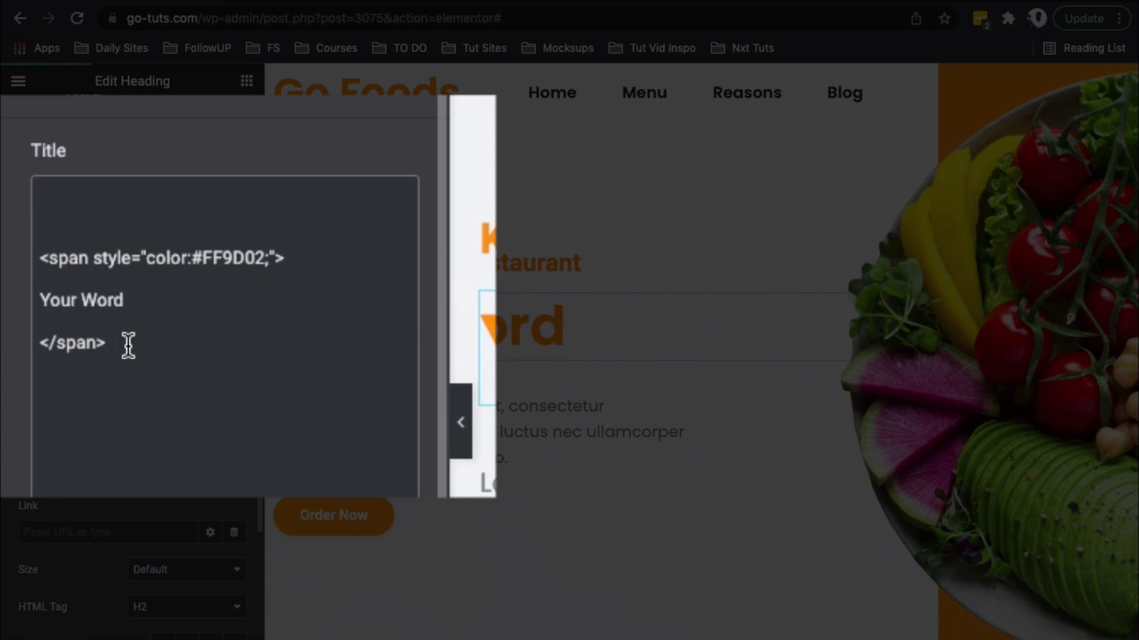
{"action": "left_click_drag", "start_coordinate": [114, 343], "coordinate": [39, 259]}
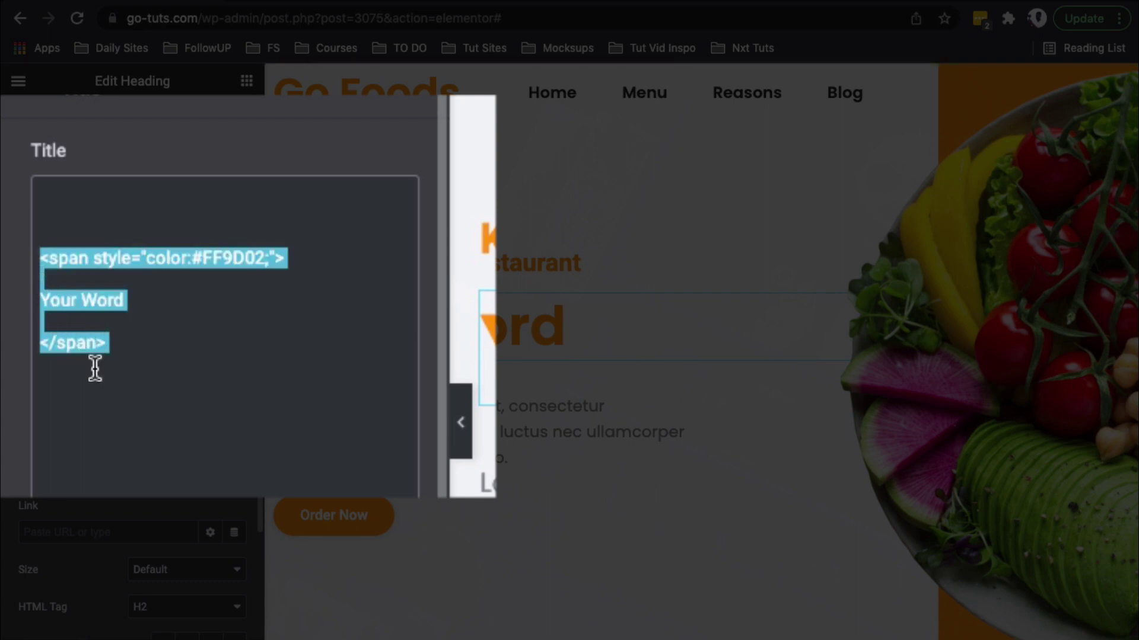
{"action": "left_click", "coordinate": [108, 300]}
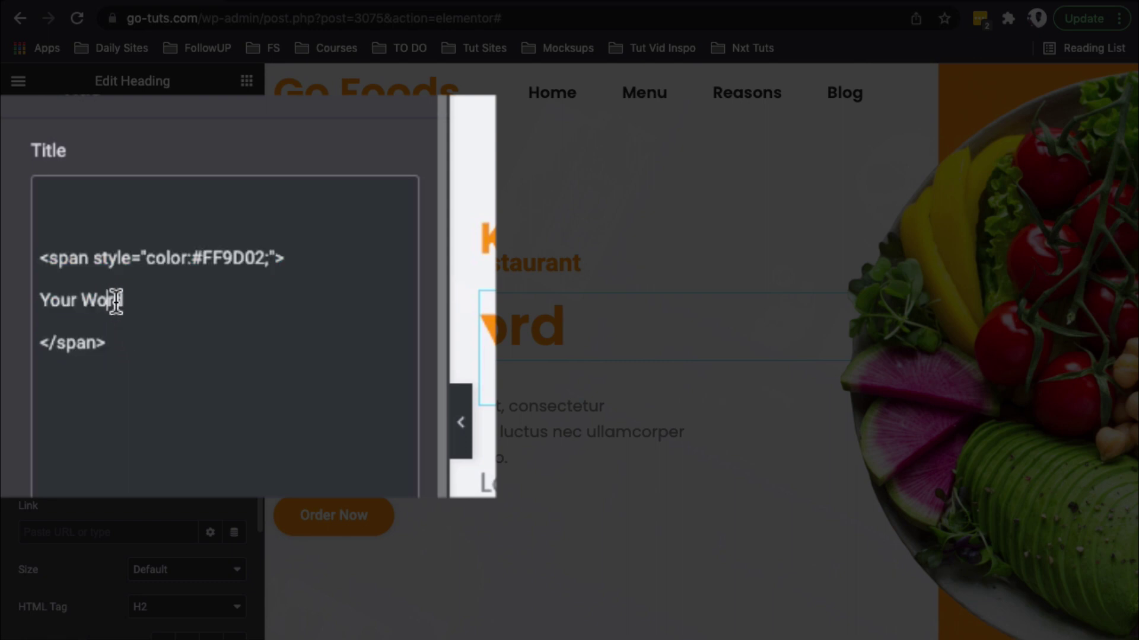
Check and correct the span's inline colour code so it reads #FF9D02.
{"action": "left_click", "coordinate": [244, 258]}
{"action": "key", "text": "BackSpace"}
{"action": "key", "text": "BackSpace"}
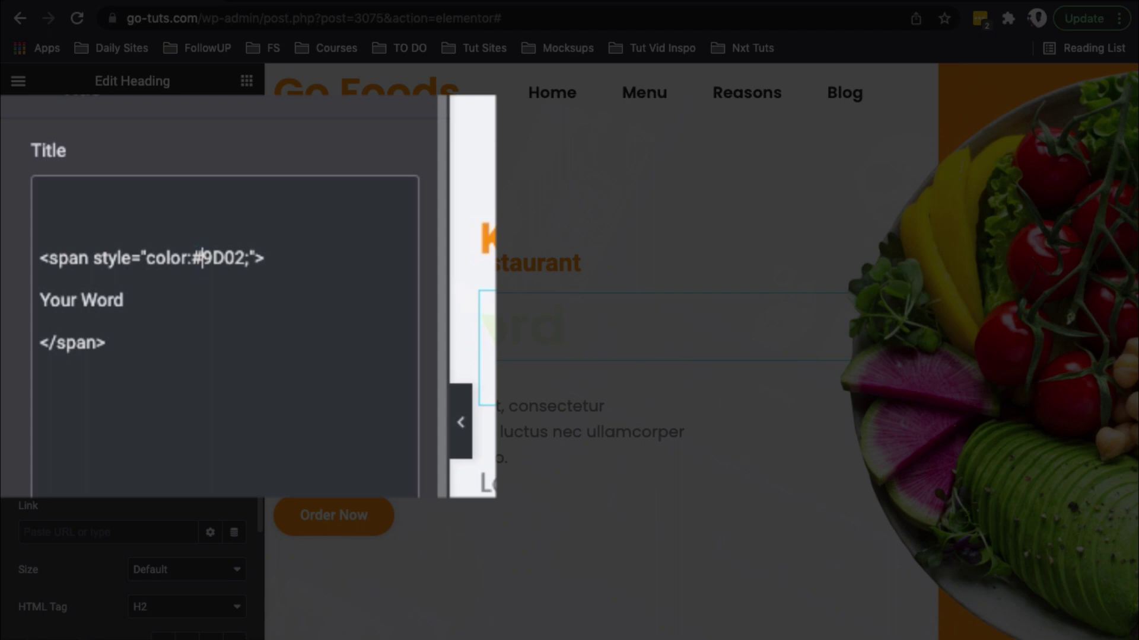
{"action": "type", "text": "AA"}
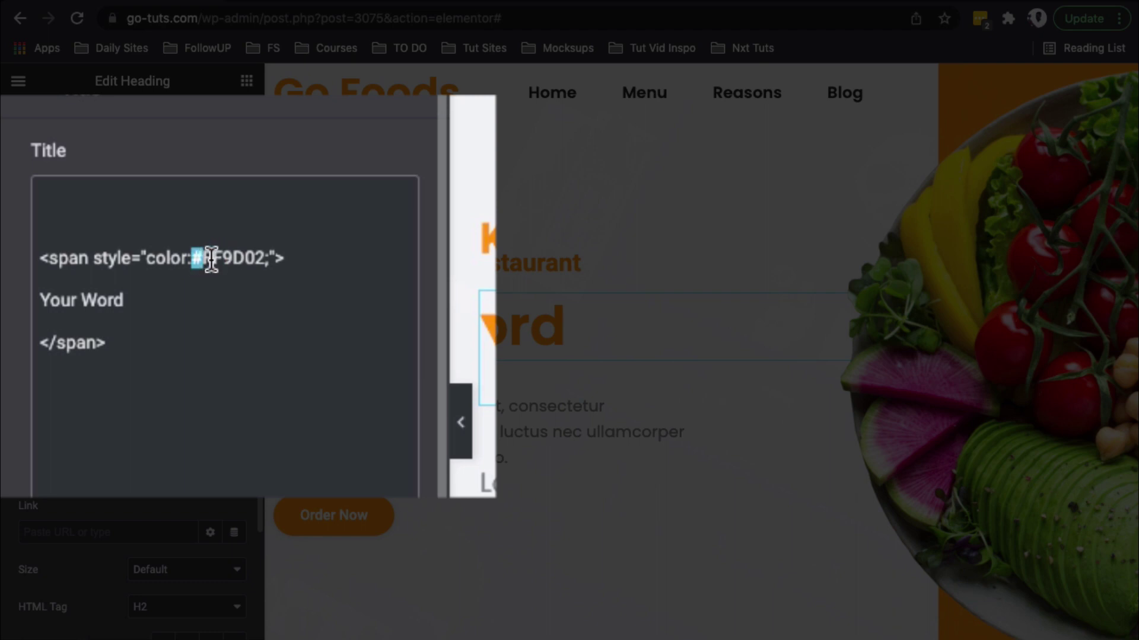
{"action": "left_click_drag", "start_coordinate": [112, 274], "coordinate": [151, 274]}
{"action": "left_click_drag", "start_coordinate": [258, 264], "coordinate": [265, 265]}
{"action": "left_click", "coordinate": [116, 342]}
Select the placeholder 'Your Word' inside the span to replace it with Delicious.
{"action": "left_click", "coordinate": [68, 226]}
{"action": "left_click", "coordinate": [143, 340]}
{"action": "left_click", "coordinate": [84, 234]}
{"action": "type", "text": "w"}
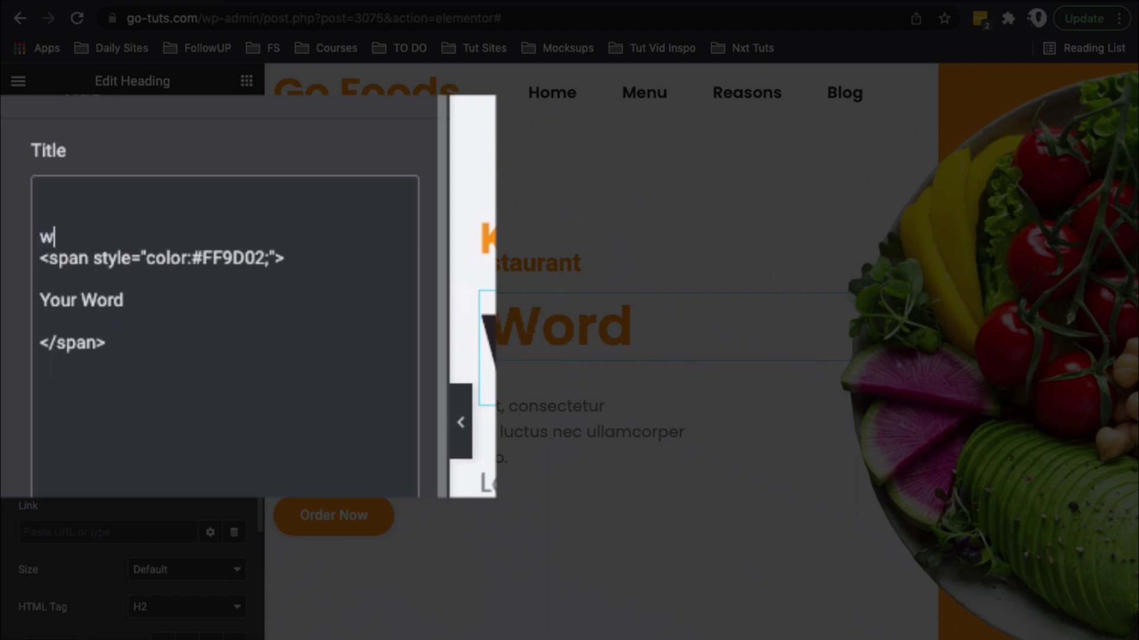
{"action": "type", "text": "e Serv"}
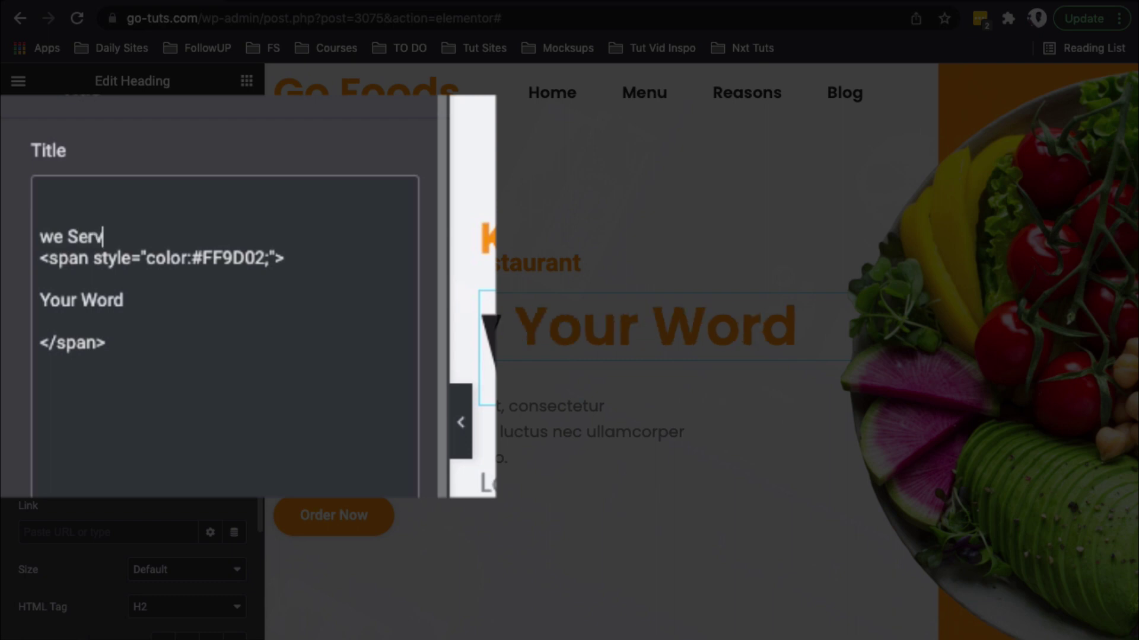
{"action": "type", "text": "e"}
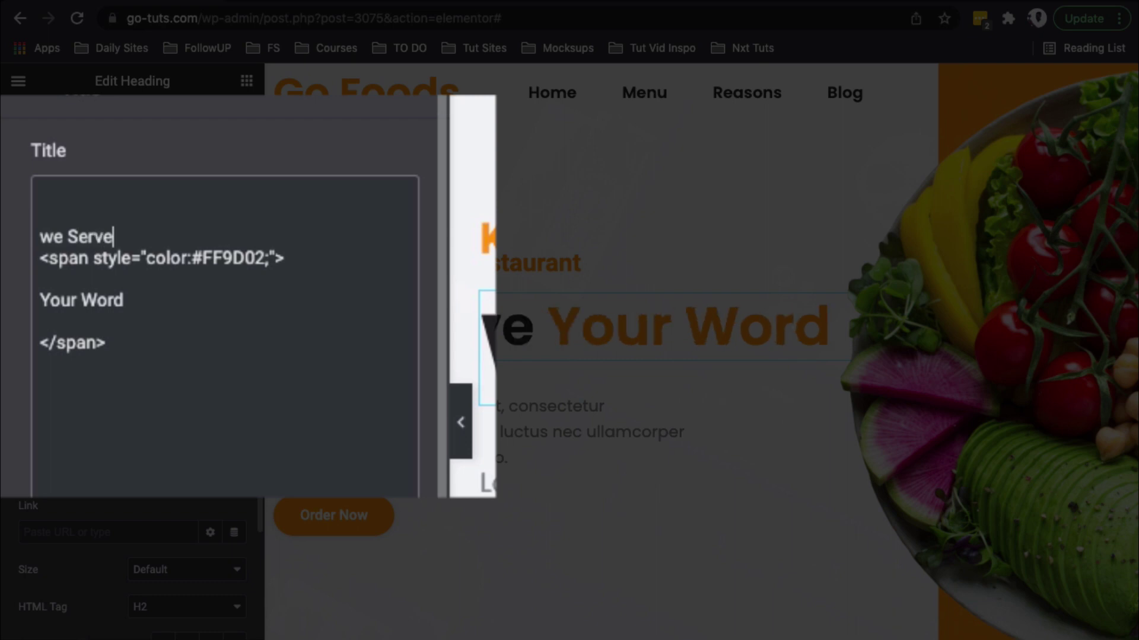
{"action": "double_click", "coordinate": [62, 301]}
{"action": "left_click", "coordinate": [62, 302]}
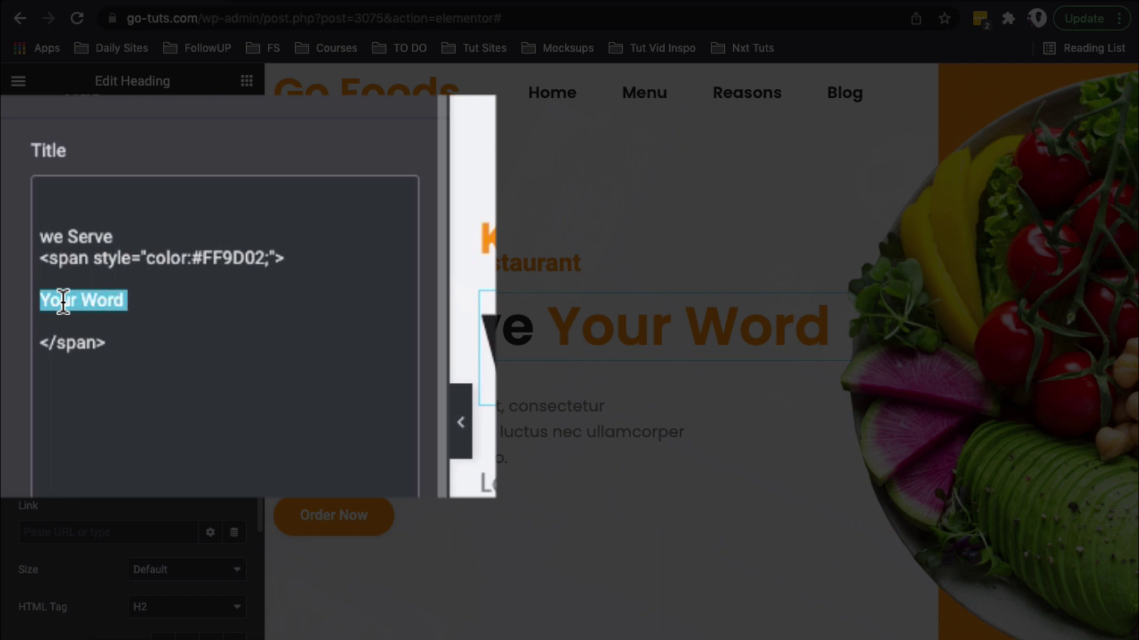
{"action": "type", "text": "Del"}
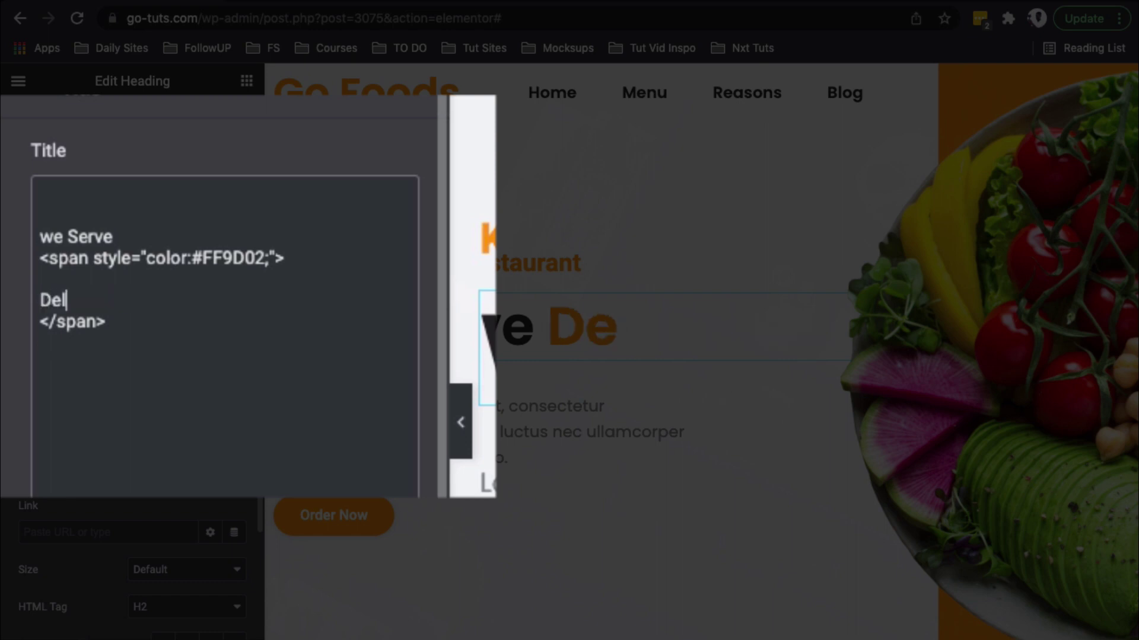
{"action": "type", "text": "icious"}
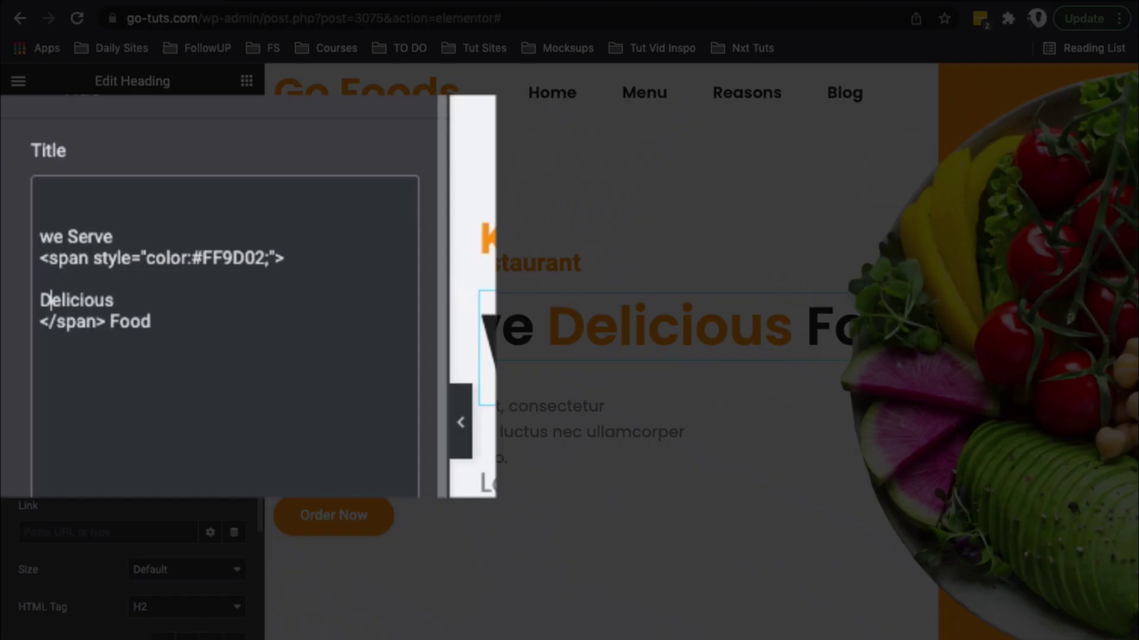
Join Delicious onto the span tag line and capitalise 'we Serve' to 'We Serve'.
{"action": "key", "text": "BackSpace"}
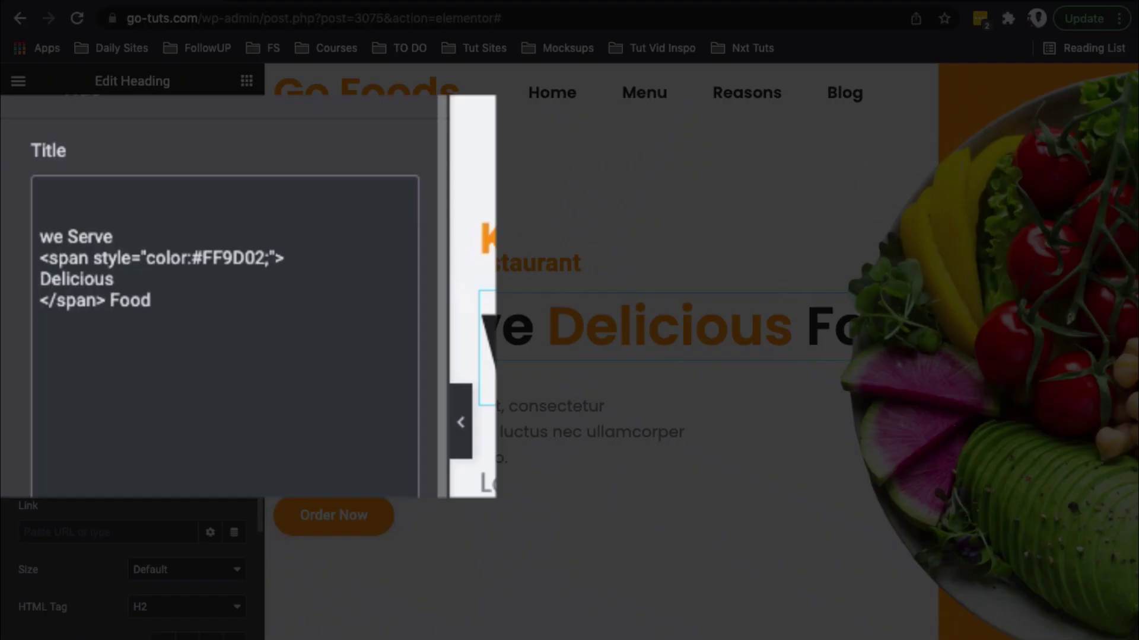
{"action": "key", "text": "BackSpace"}
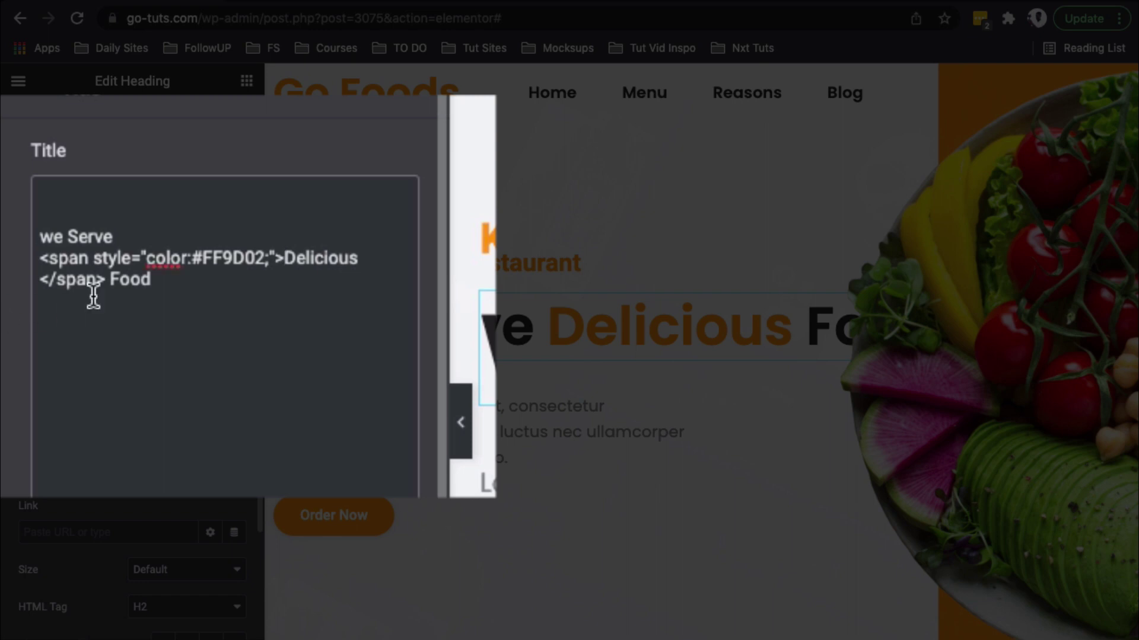
{"action": "left_click", "coordinate": [55, 238]}
{"action": "key", "text": "BackSpace"}
{"action": "type", "text": "W"}
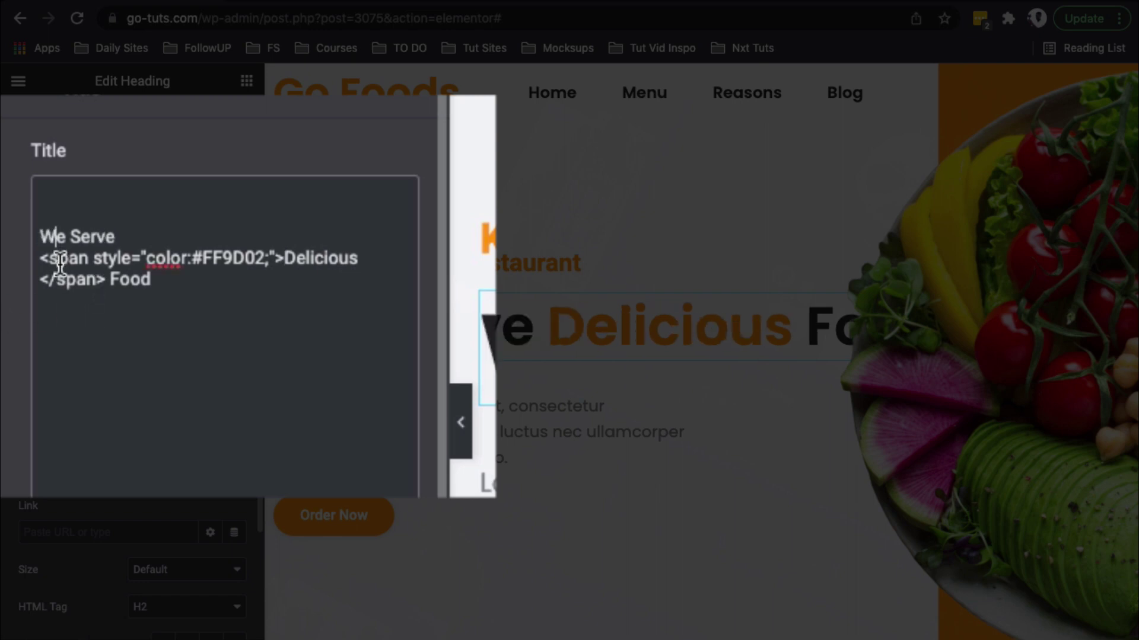
{"action": "mouse_move", "coordinate": [40, 258]}
{"action": "left_mouse_down"}
{"action": "mouse_move", "coordinate": [121, 260]}
{"action": "mouse_move", "coordinate": [105, 280]}
{"action": "left_mouse_up"}
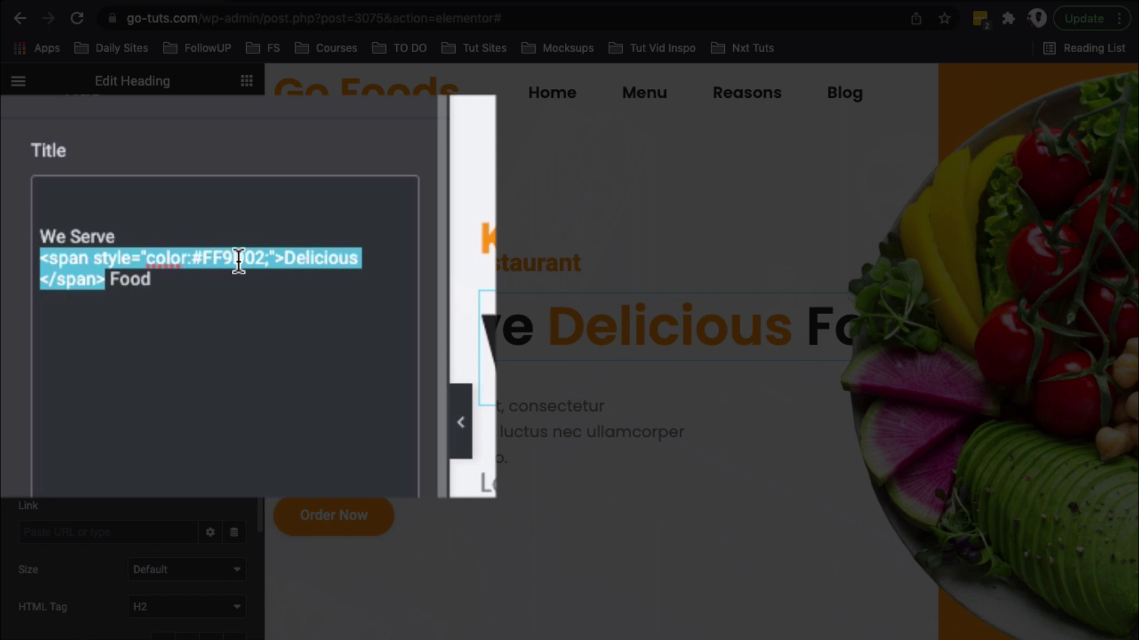
{"action": "left_click", "coordinate": [132, 280]}
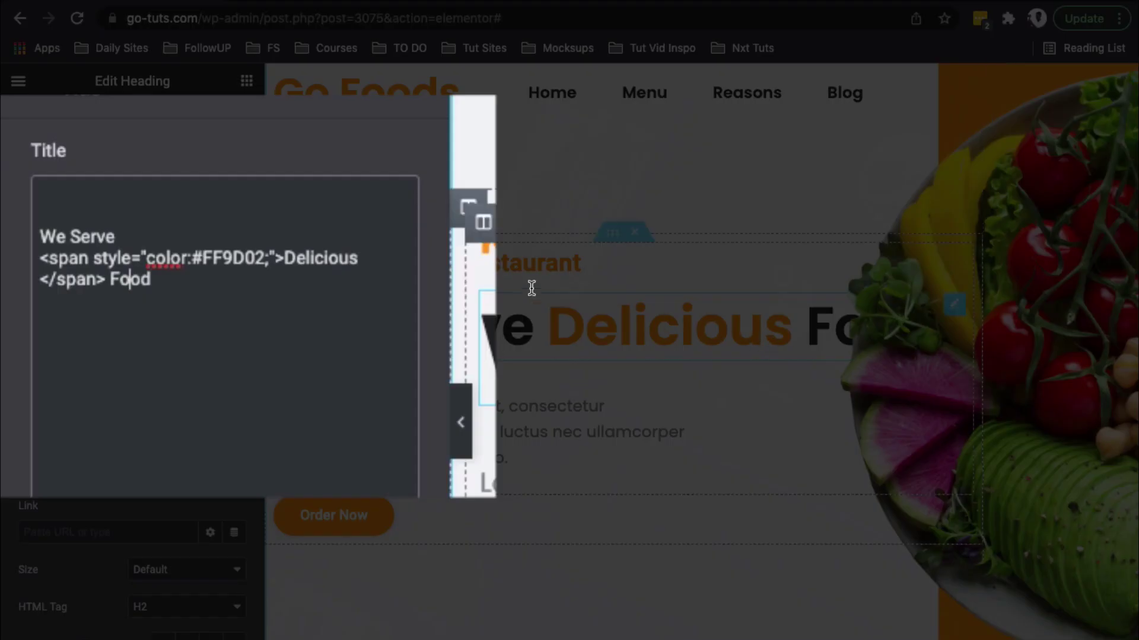
Insert a <br> tag after 'We Serve', just before the orange span.
{"action": "left_click", "coordinate": [135, 235]}
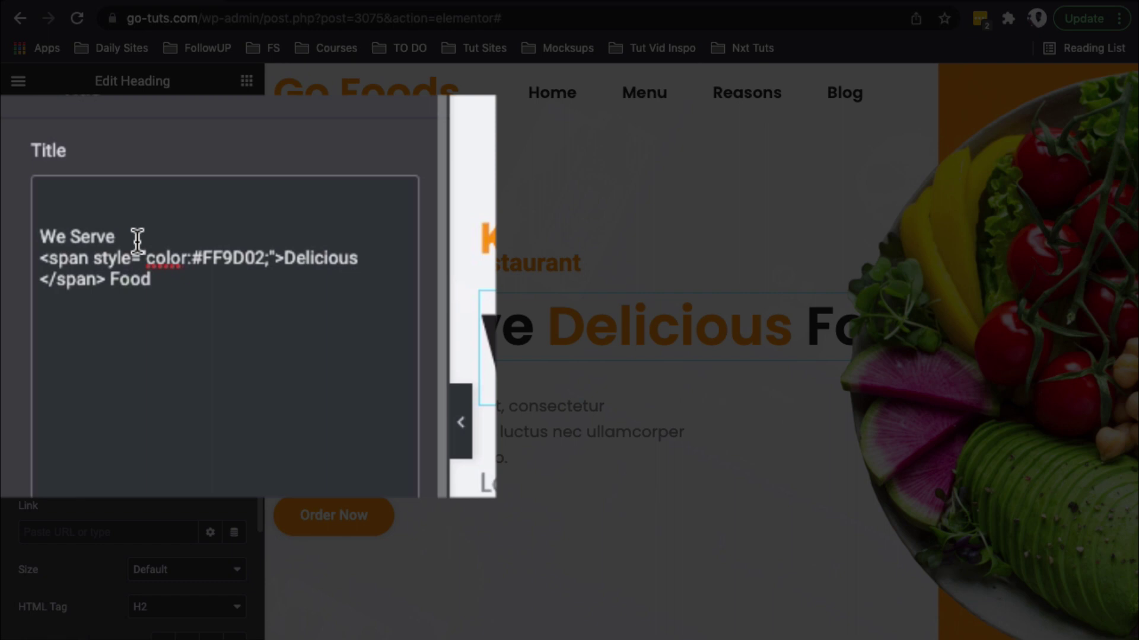
{"action": "type", "text": "<"}
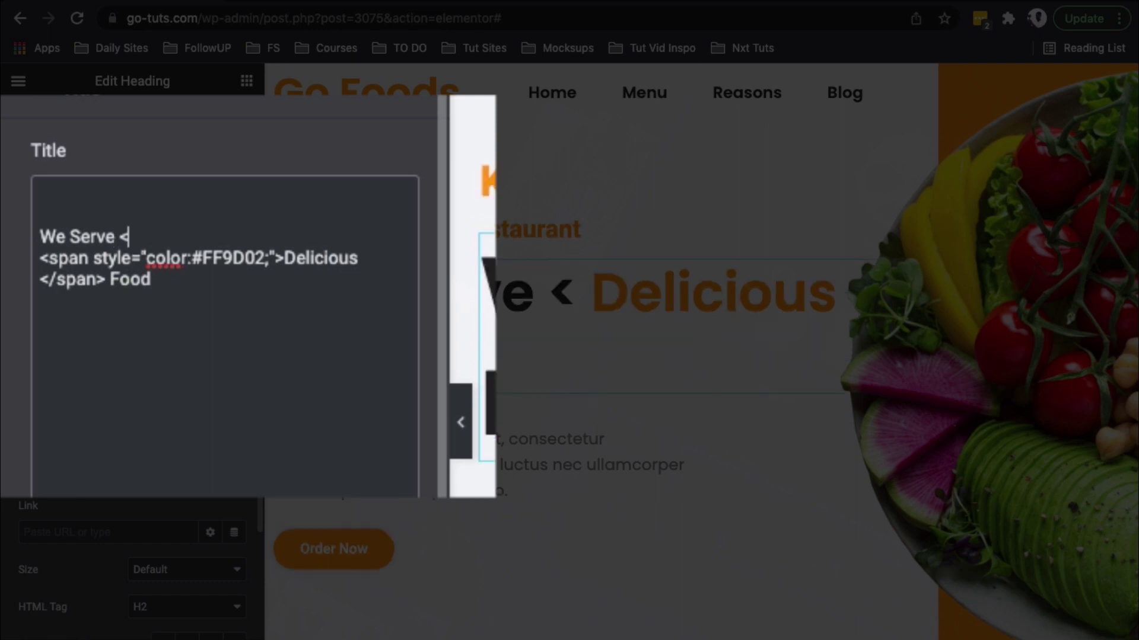
{"action": "type", "text": "."}
{"action": "key", "text": "BackSpace"}
{"action": "type", "text": ">"}
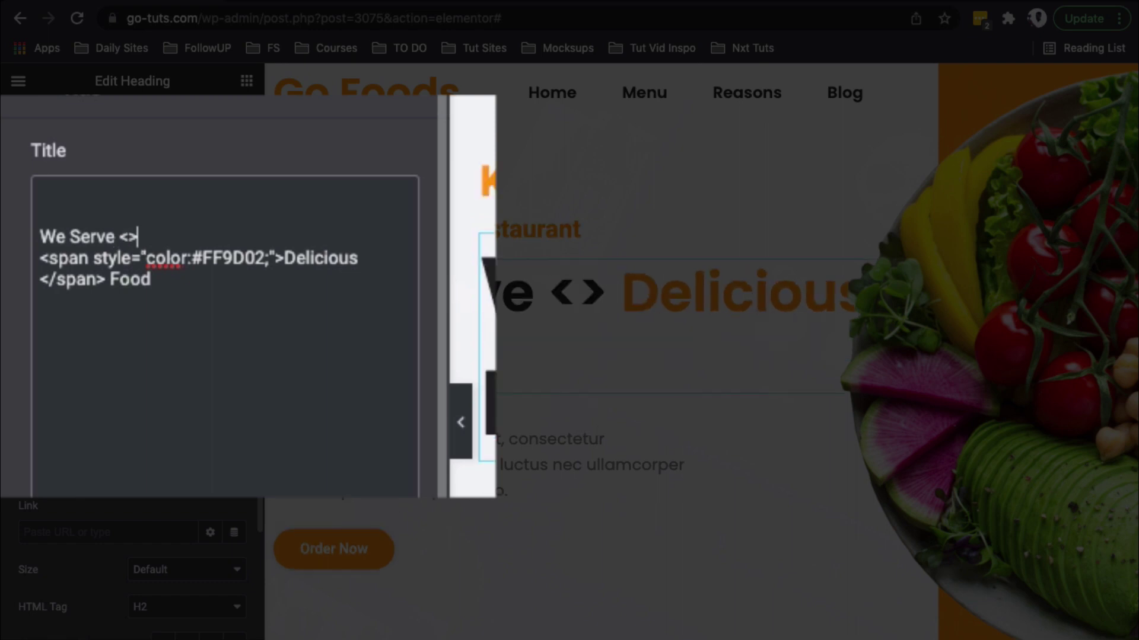
{"action": "key", "text": "Left"}
{"action": "type", "text": "br"}
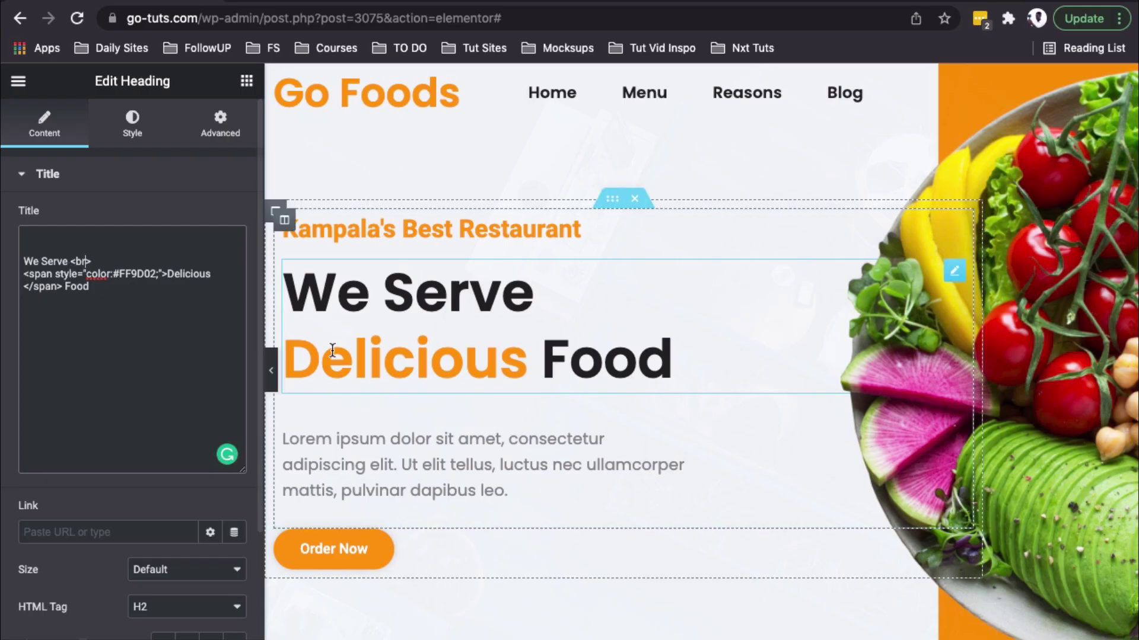
{"action": "scroll", "coordinate": [422, 372], "scroll_direction": "down", "scroll_amount": 6}
{"action": "mouse_move", "coordinate": [463, 293]}
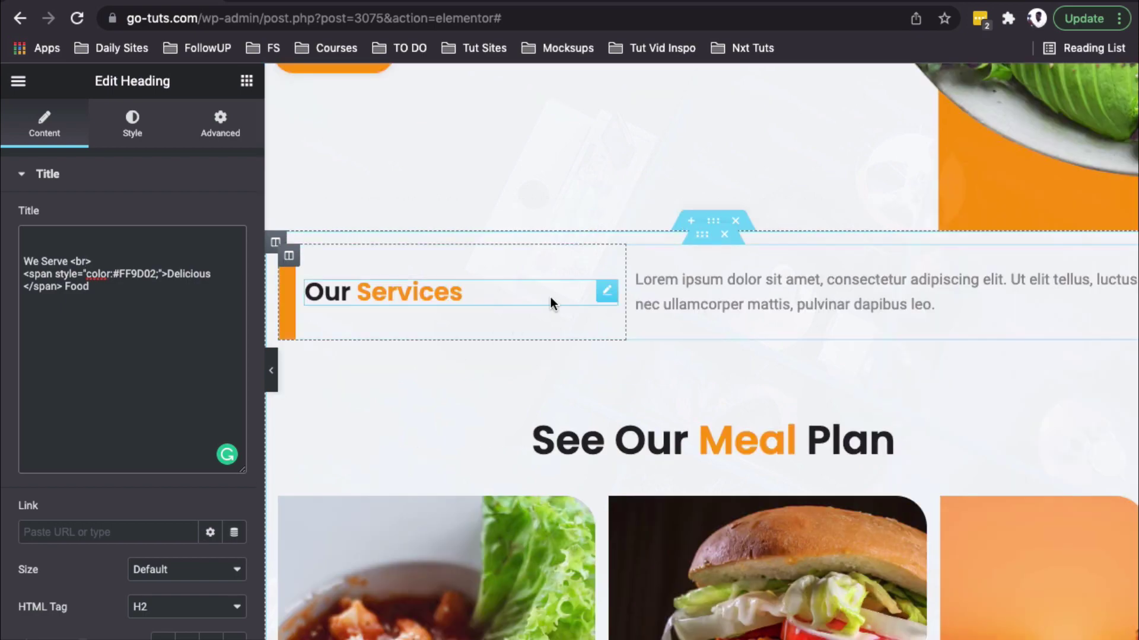
{"action": "left_click", "coordinate": [607, 296]}
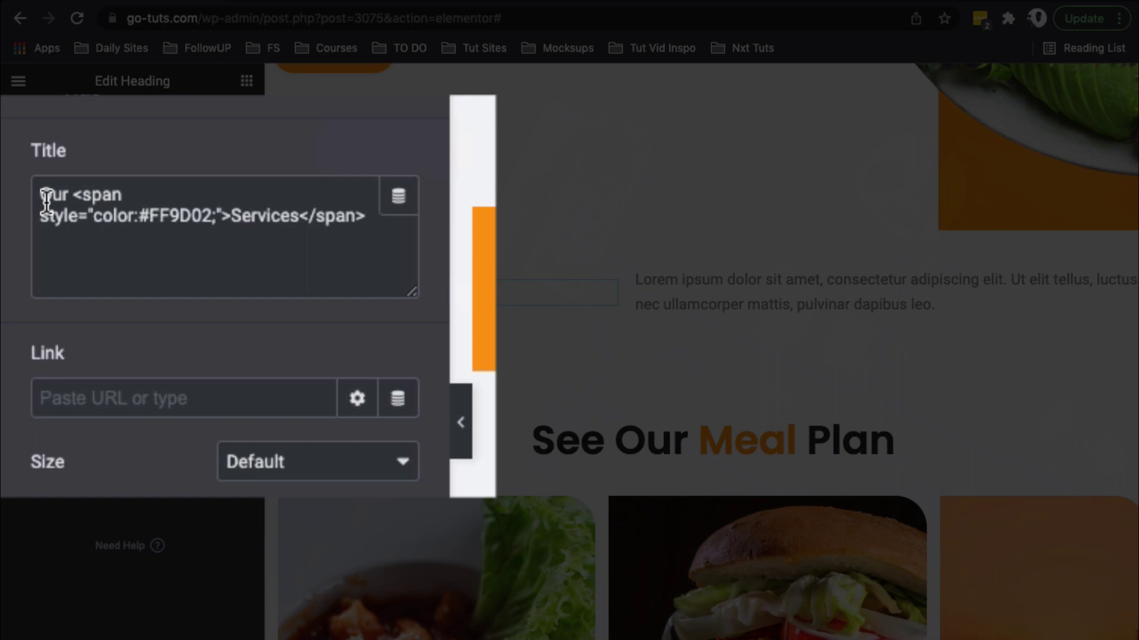
{"action": "left_click_drag", "start_coordinate": [40, 196], "coordinate": [70, 198]}
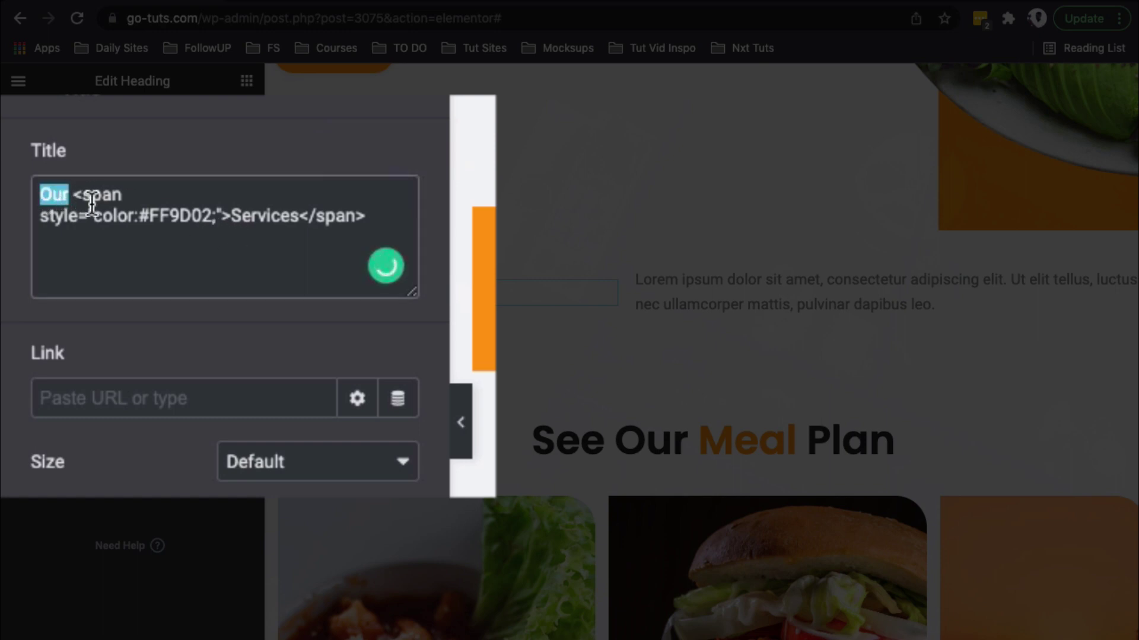
{"action": "mouse_move", "coordinate": [222, 217]}
{"action": "left_mouse_down"}
{"action": "mouse_move", "coordinate": [279, 216]}
{"action": "mouse_move", "coordinate": [181, 217]}
{"action": "left_mouse_up"}
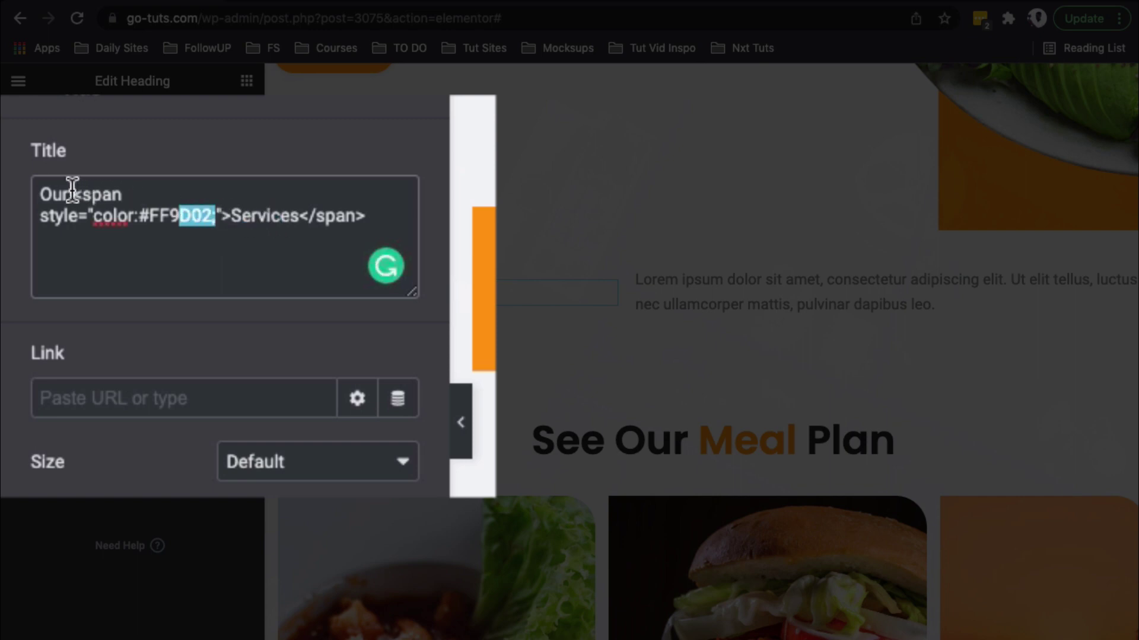
{"action": "left_click_drag", "start_coordinate": [71, 193], "coordinate": [165, 254]}
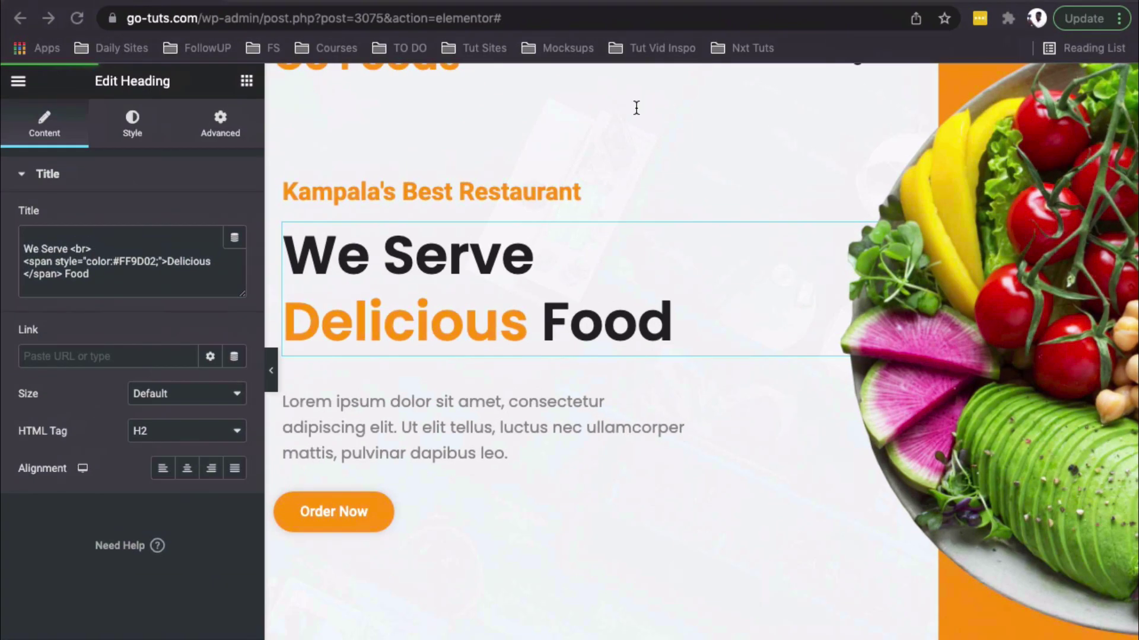
{"action": "mouse_move", "coordinate": [566, 325]}
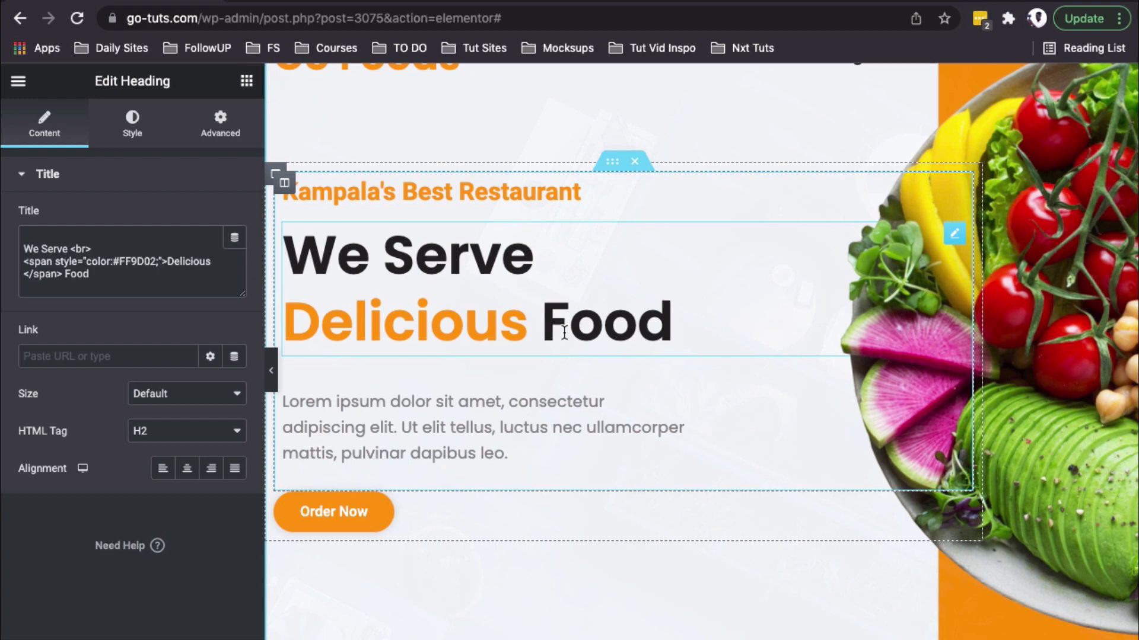
{"action": "scroll", "coordinate": [579, 454], "scroll_direction": "down", "scroll_amount": 5}
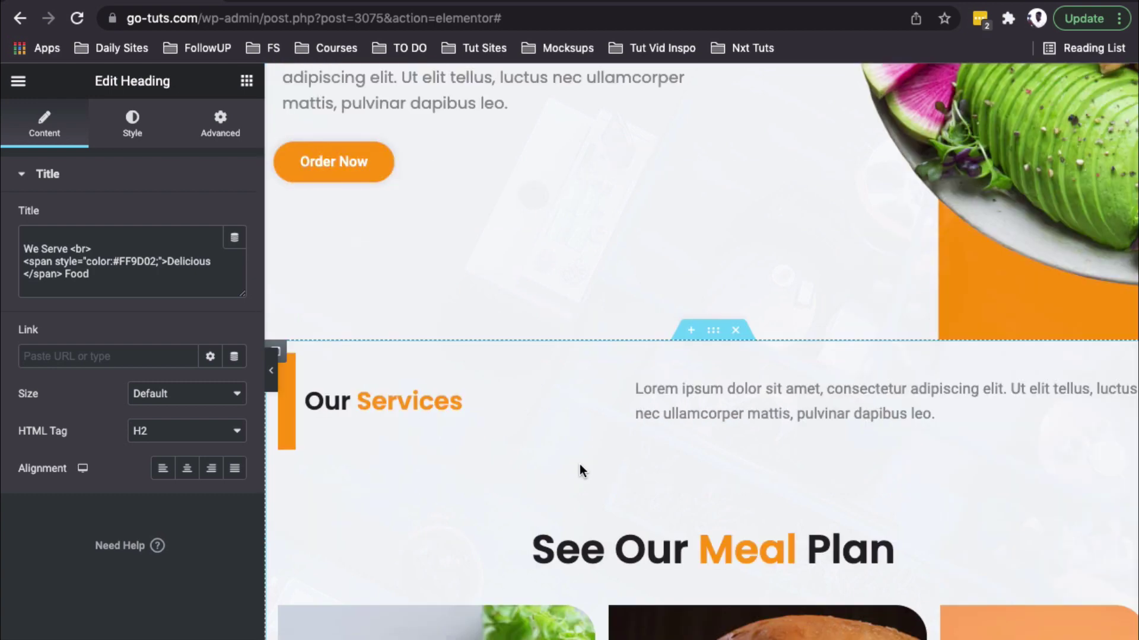